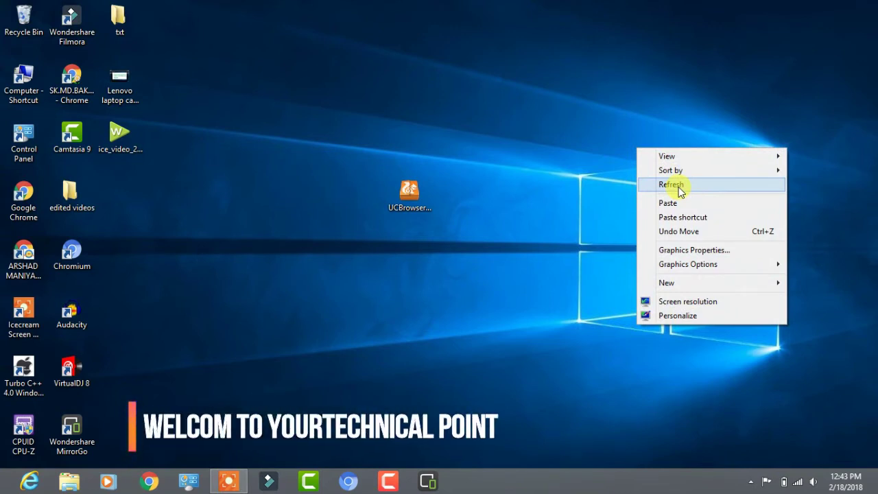
click(678, 187)
drag(343, 162, 471, 234)
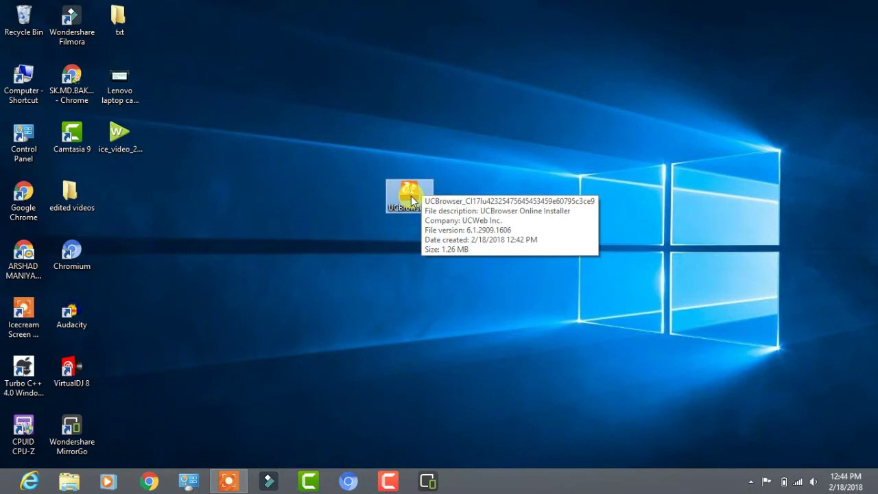
drag(347, 154, 450, 232)
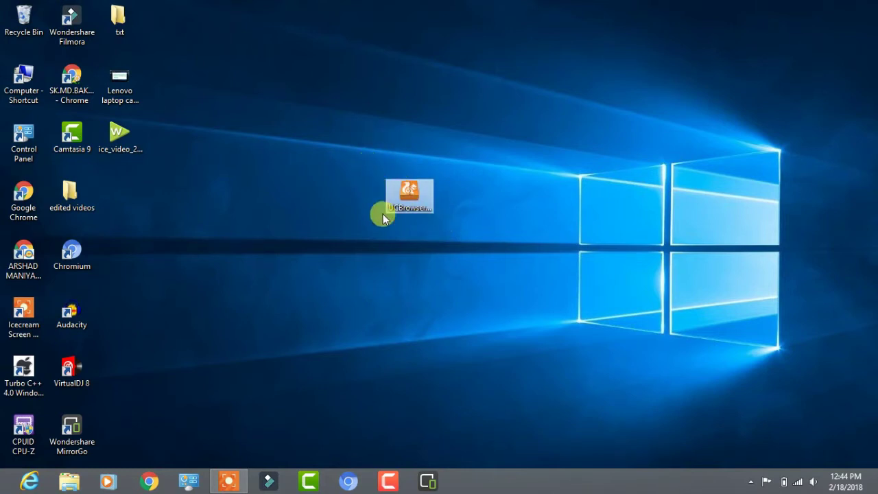
drag(374, 163, 444, 227)
right_click(223, 184)
right_click(244, 224)
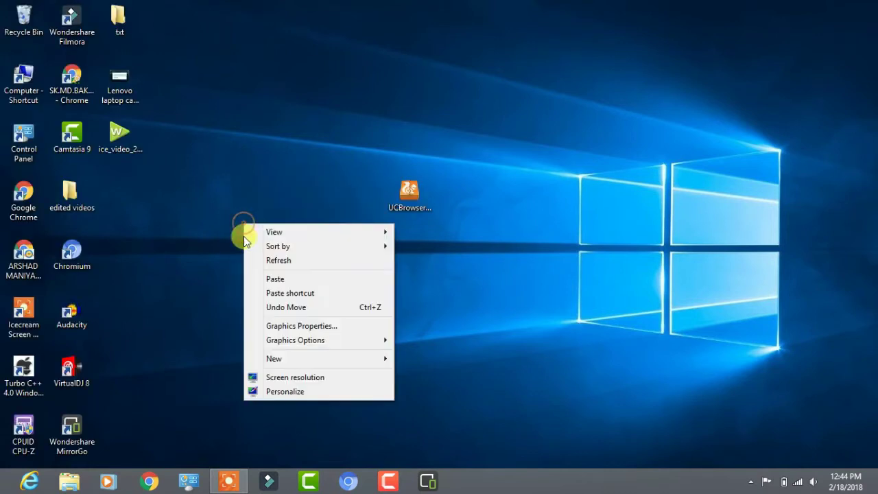
click(249, 257)
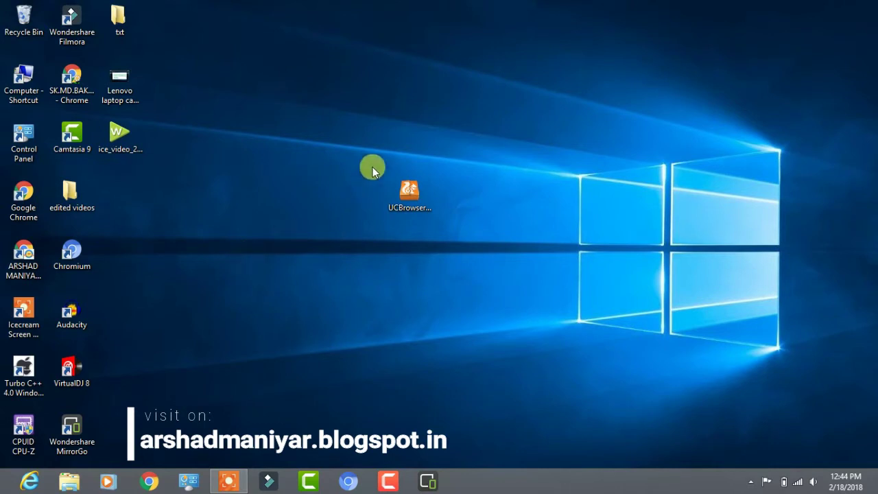
drag(374, 168, 450, 224)
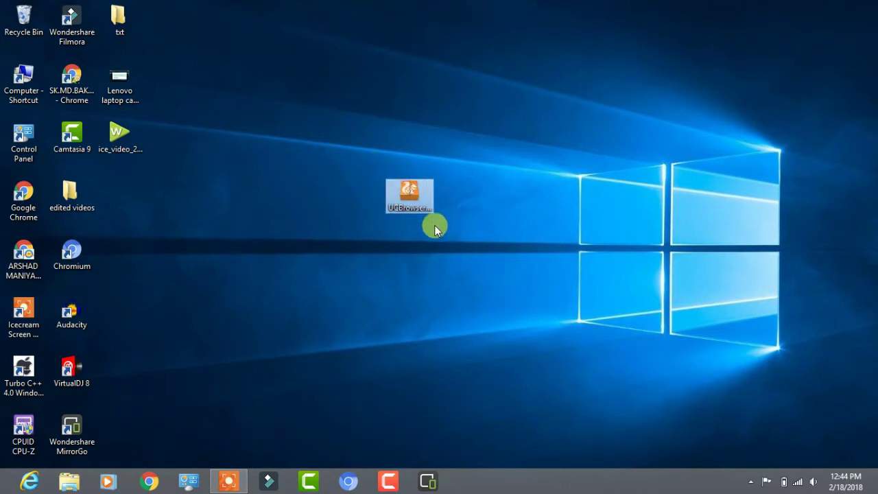
right_click(107, 180)
click(141, 219)
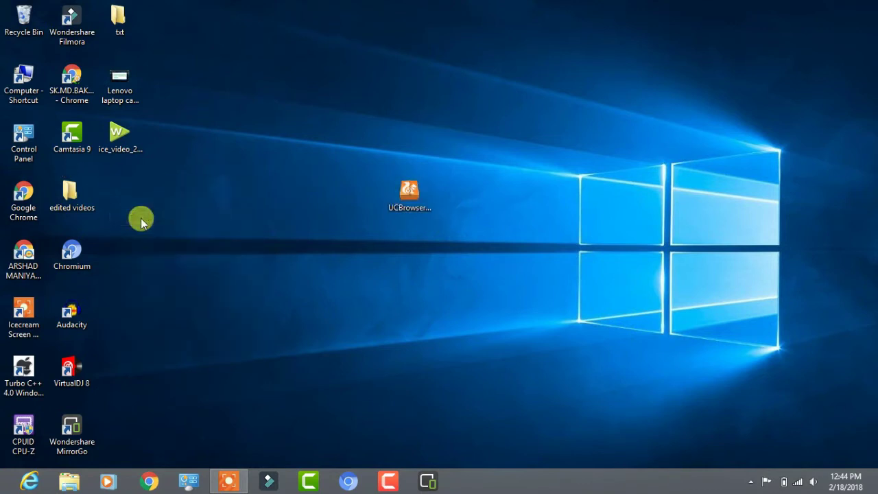
mouse_move(405, 206)
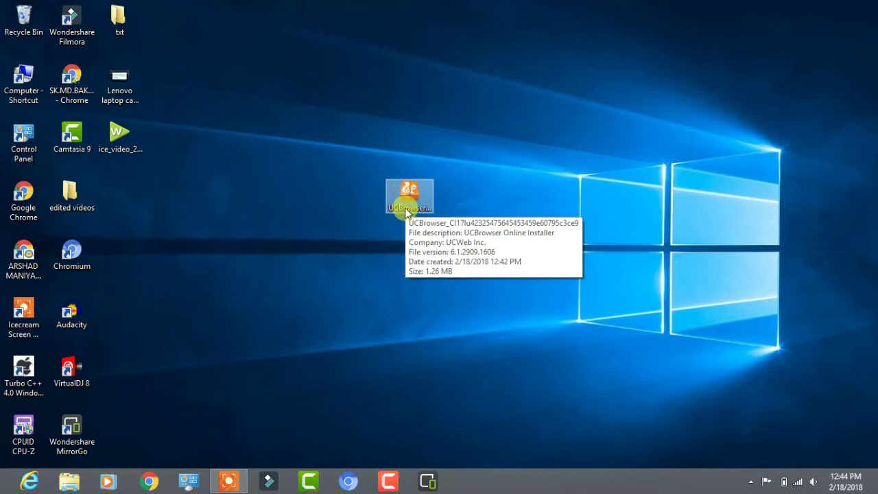
drag(369, 168, 466, 257)
drag(375, 166, 446, 243)
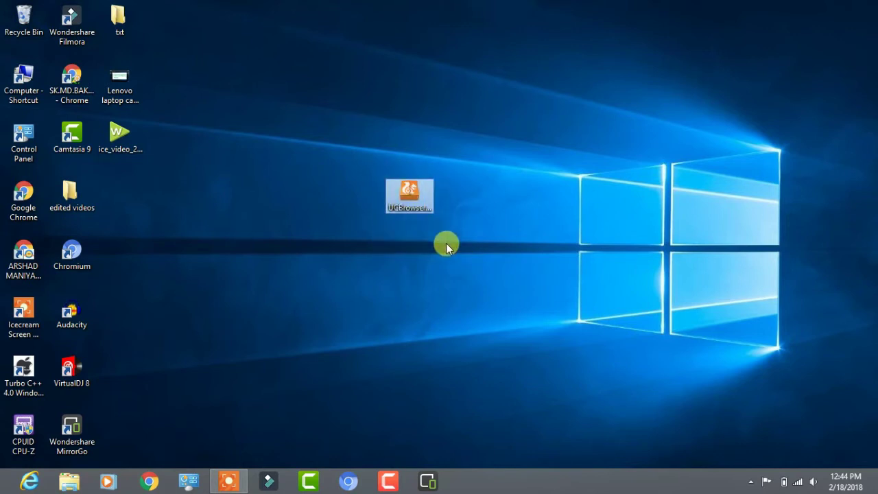
drag(362, 162, 445, 232)
drag(366, 164, 448, 245)
mouse_move(407, 208)
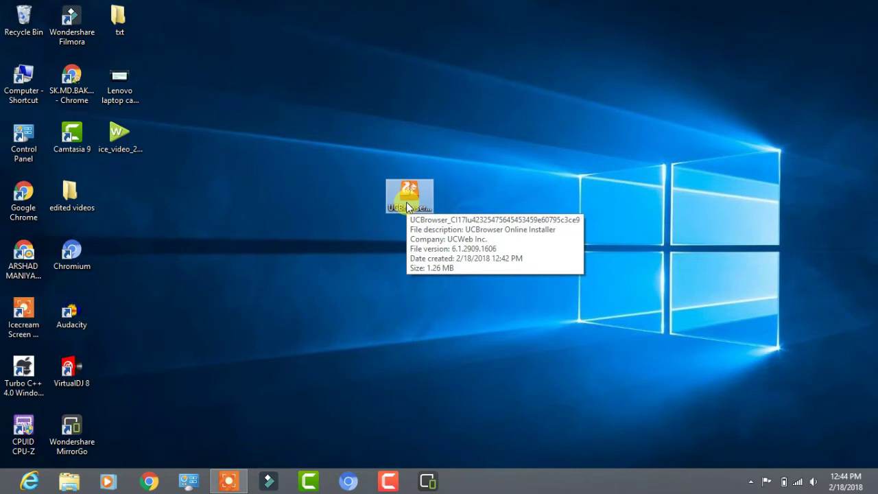
drag(376, 172, 441, 223)
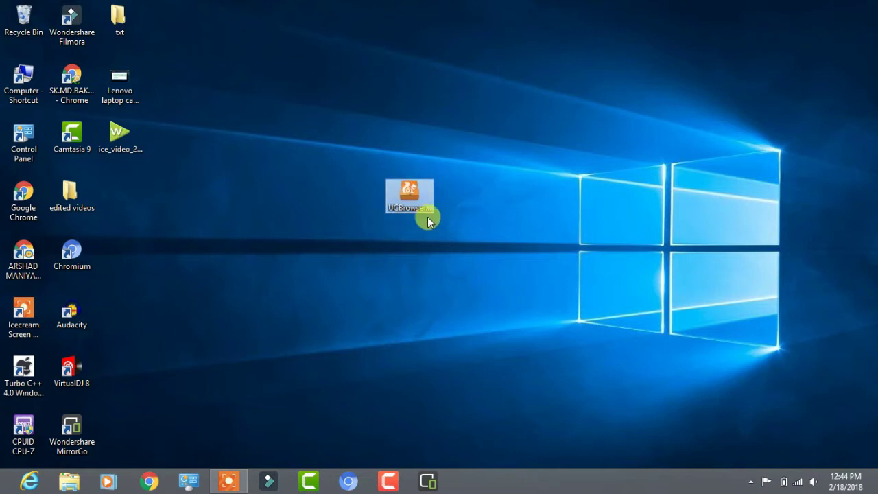
Step: Run the UCBrowser online installer on the desktop as administrator and allow it to make changes to the computer
mouse_move(403, 198)
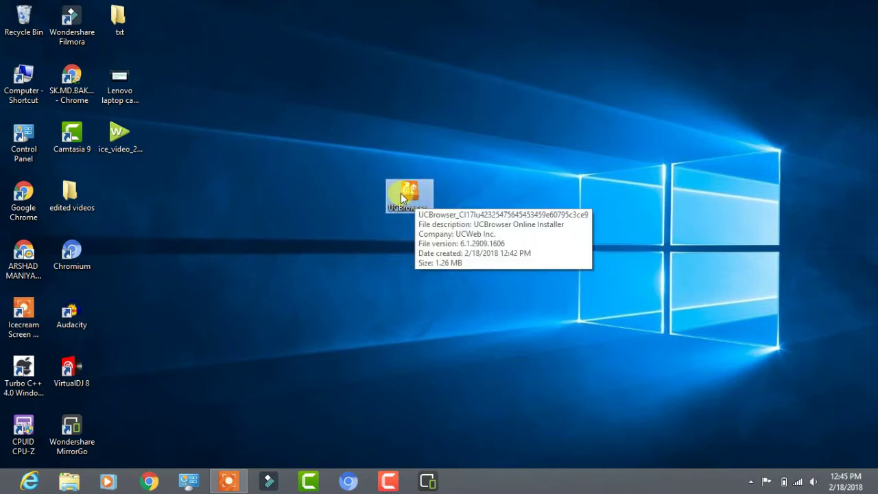
right_click(403, 198)
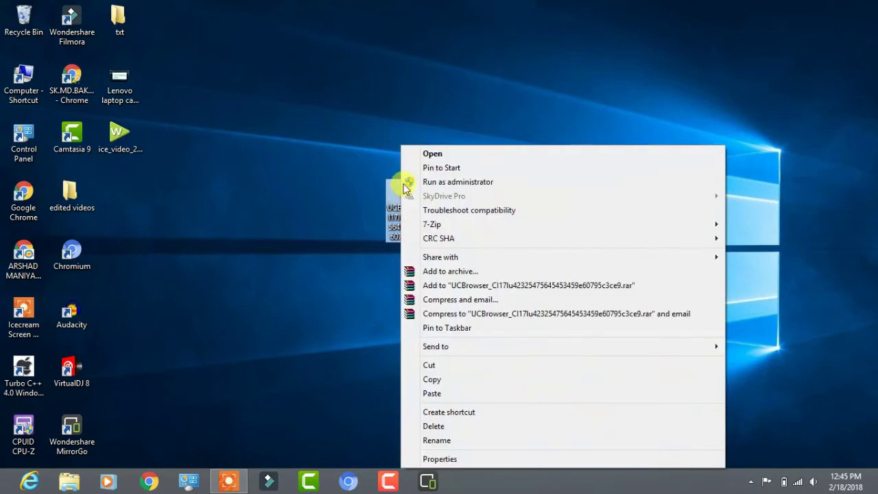
click(446, 182)
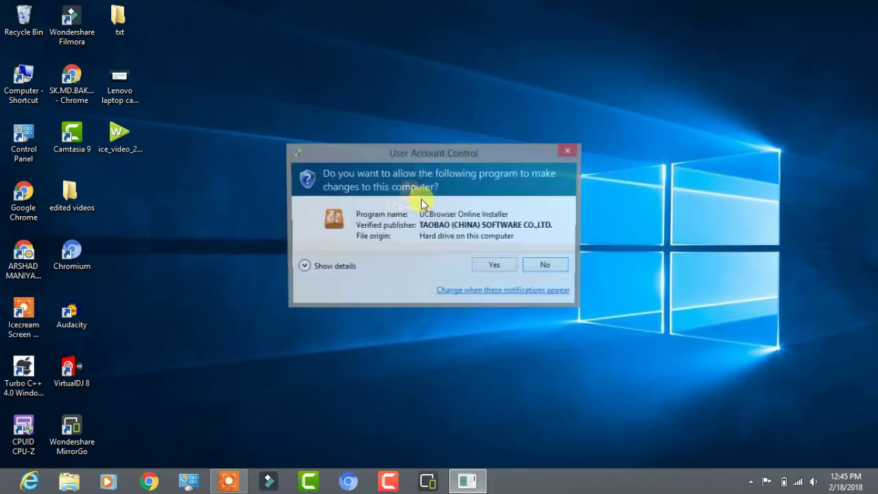
click(496, 266)
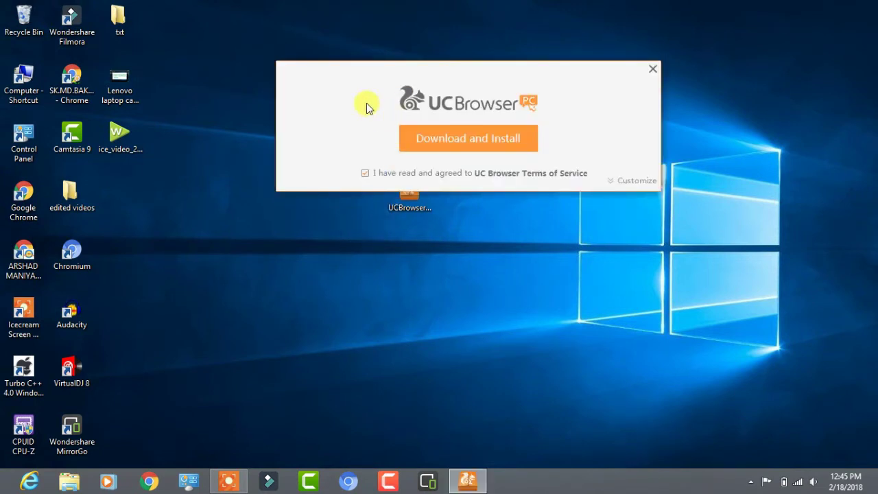
Step: Move the installer window lower on the desktop and place the UCBrowser installer file beside the txt folder
drag(420, 69, 171, 28)
click(237, 74)
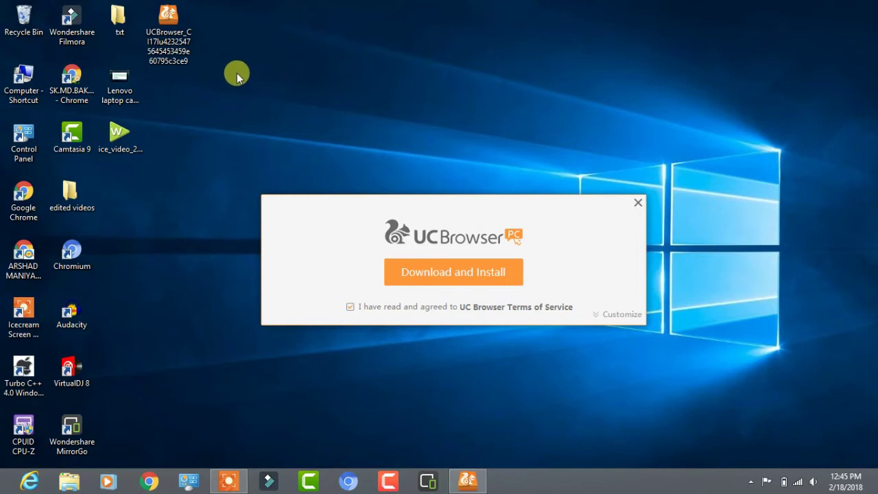
Step: Keep the UC Browser Terms of Service accepted and start the download and installation
click(350, 308)
click(351, 308)
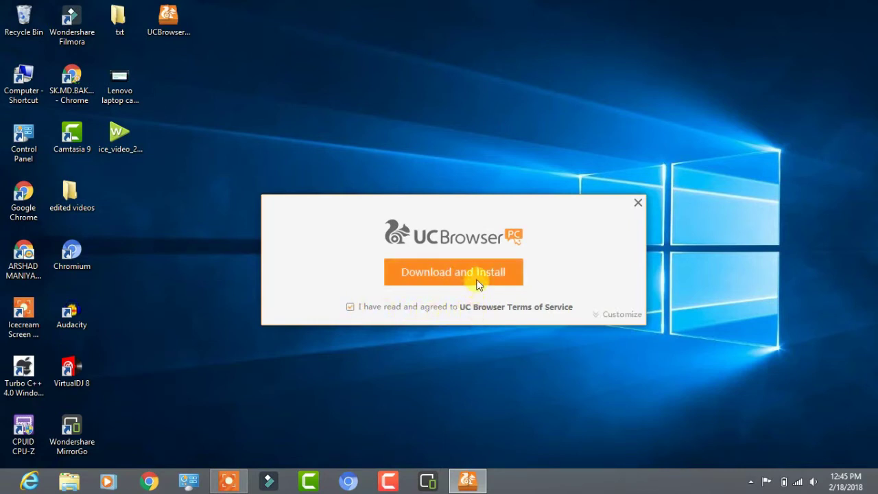
click(403, 272)
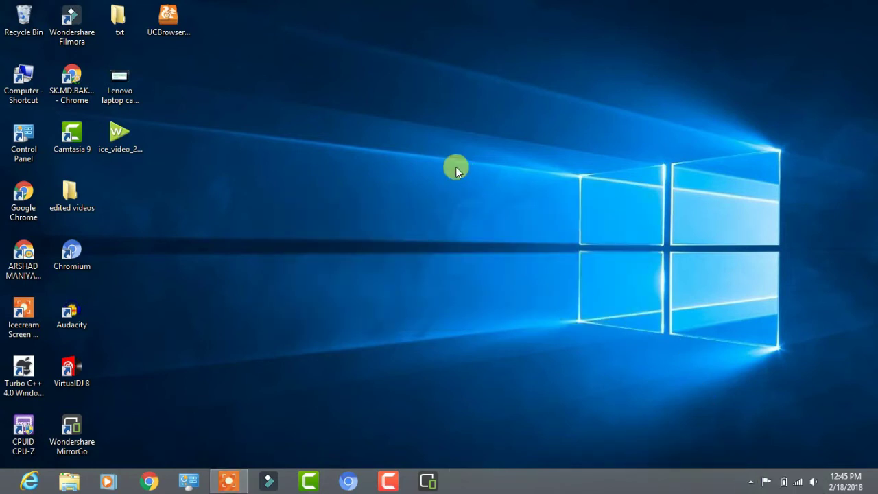
Step: Restore the hidden UC Browser download window from the notification area and move it slightly higher on the desktop
click(748, 482)
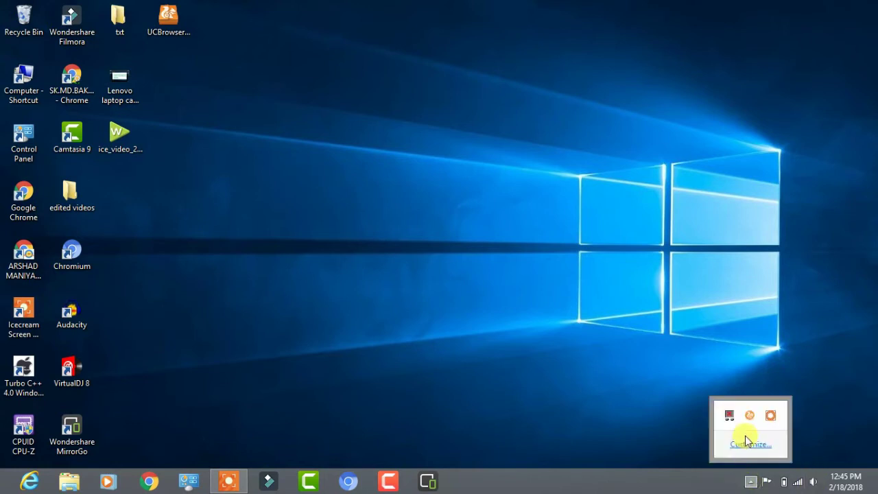
click(752, 417)
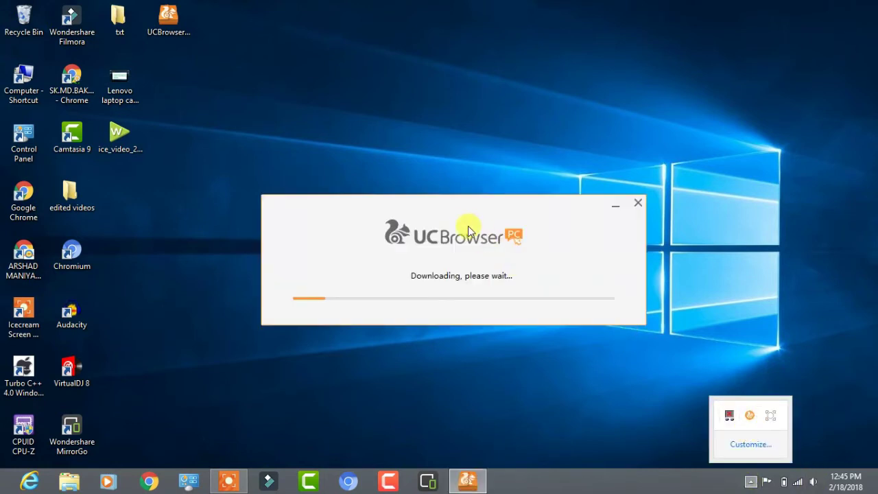
drag(461, 212, 450, 172)
click(757, 353)
drag(416, 173, 417, 166)
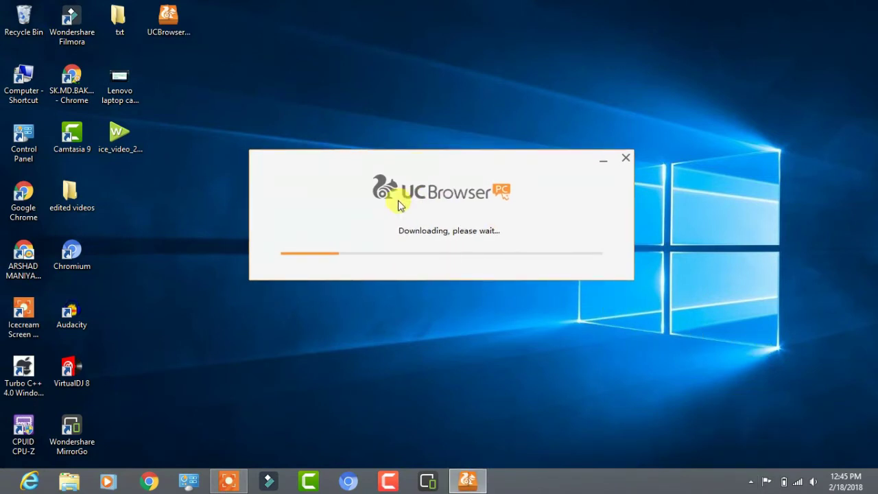
right_click(413, 291)
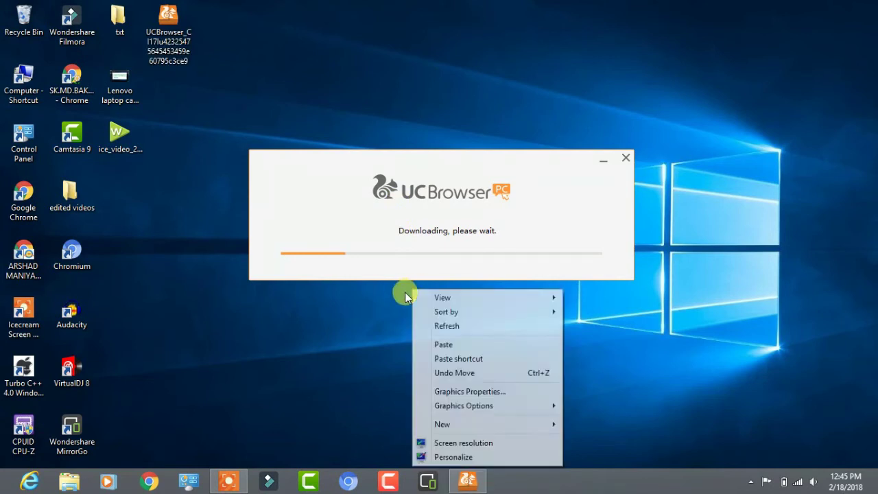
click(453, 333)
right_click(299, 295)
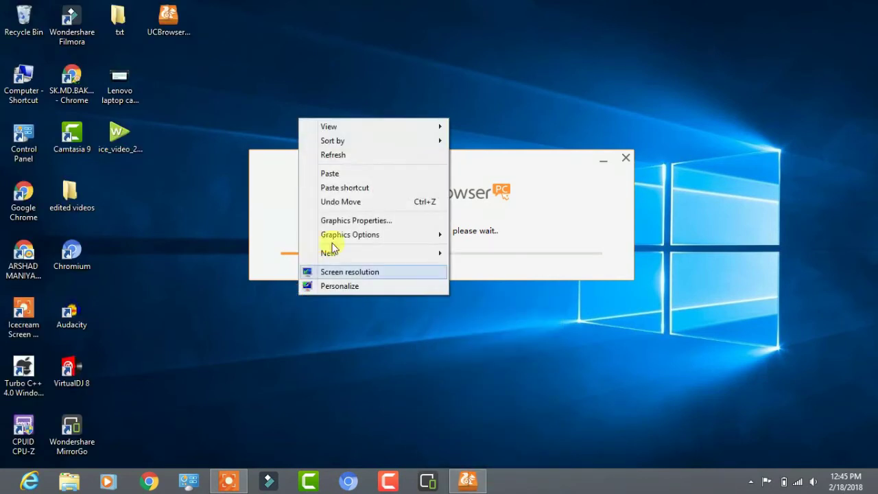
click(336, 153)
drag(239, 126, 656, 309)
right_click(298, 16)
click(329, 59)
right_click(326, 56)
click(347, 90)
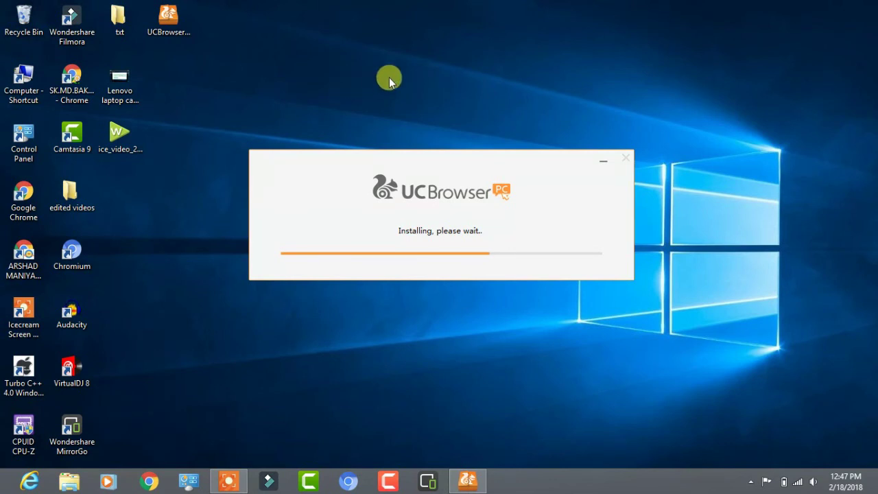
drag(416, 153, 420, 119)
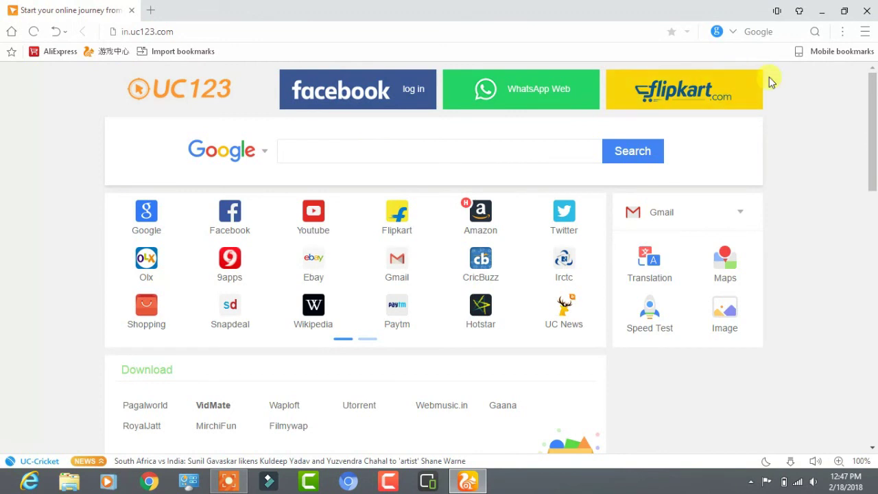
Step: Close the UC Browser window showing the UC123 start page
click(866, 17)
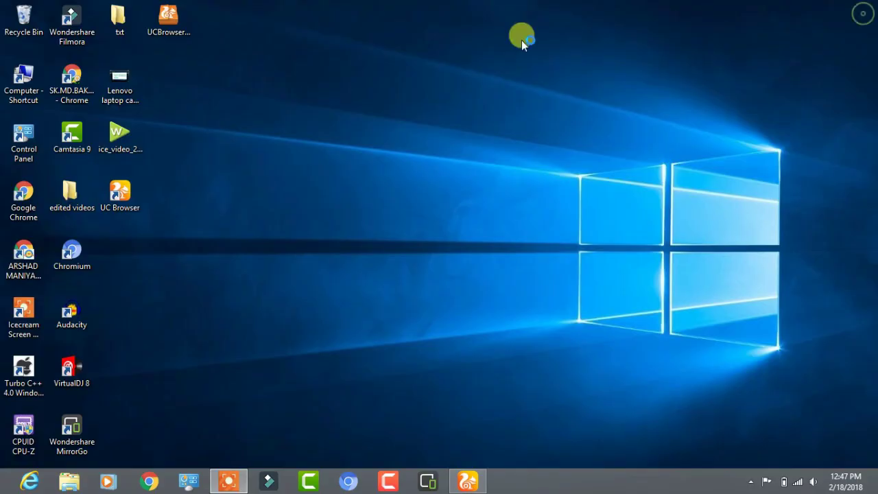
right_click(328, 77)
right_click(366, 111)
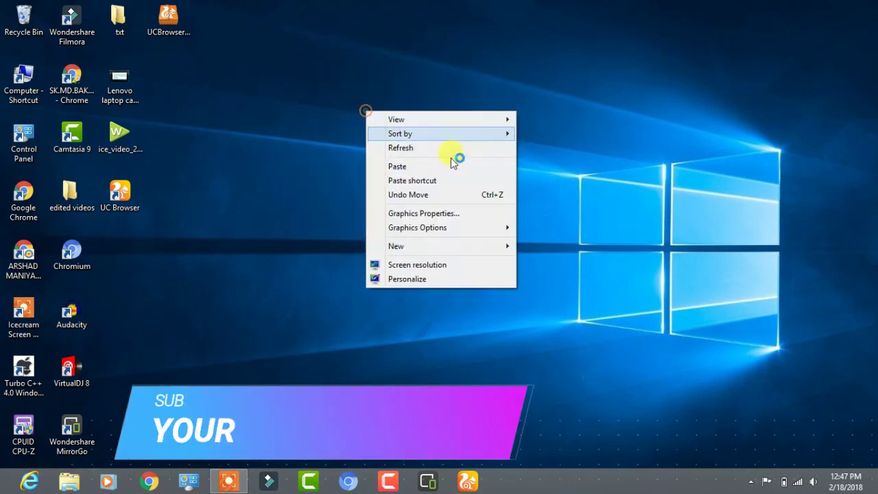
click(448, 145)
right_click(347, 118)
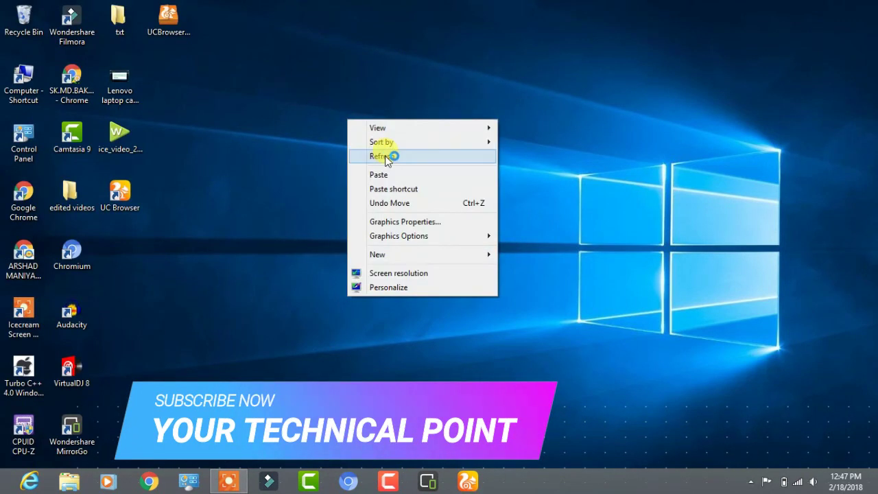
click(449, 153)
right_click(384, 155)
click(451, 193)
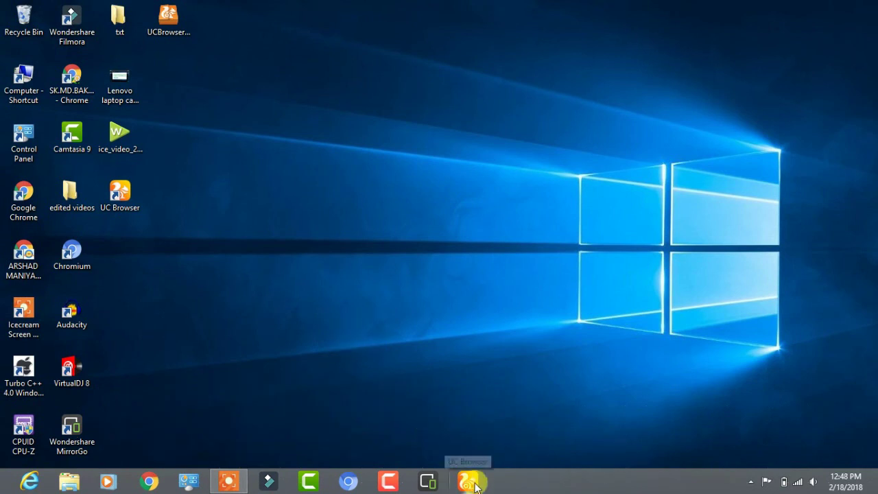
right_click(166, 166)
click(197, 200)
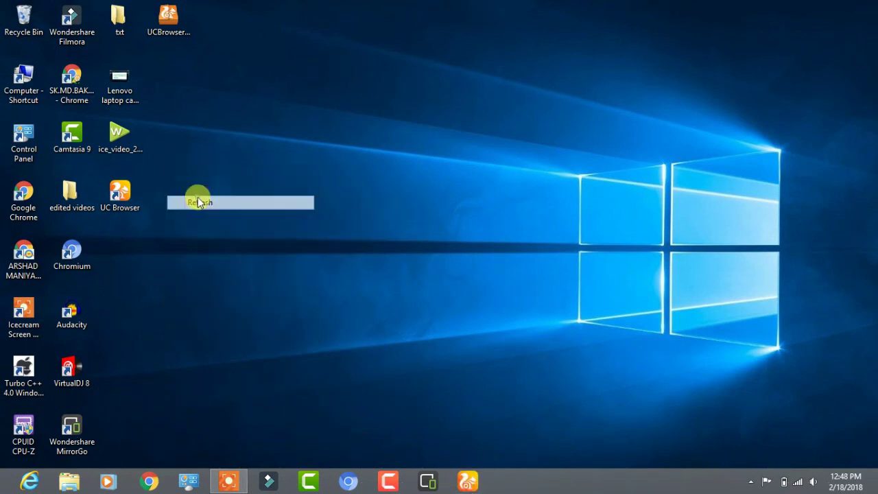
click(229, 481)
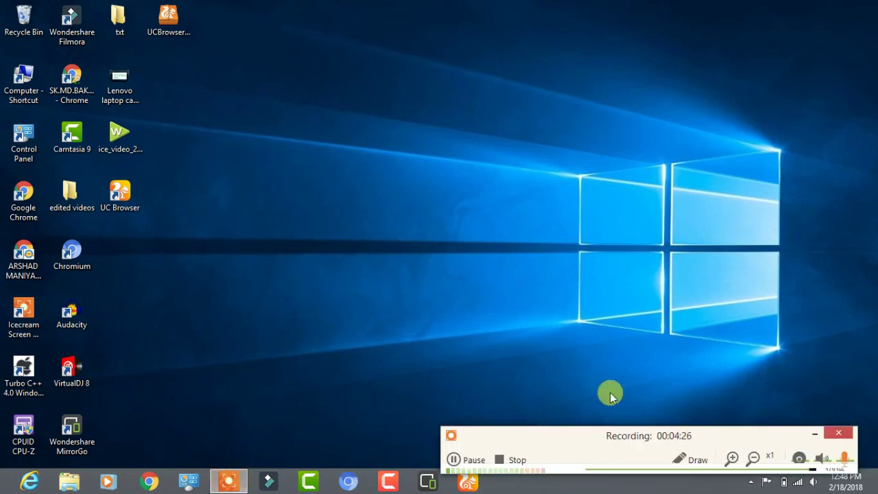